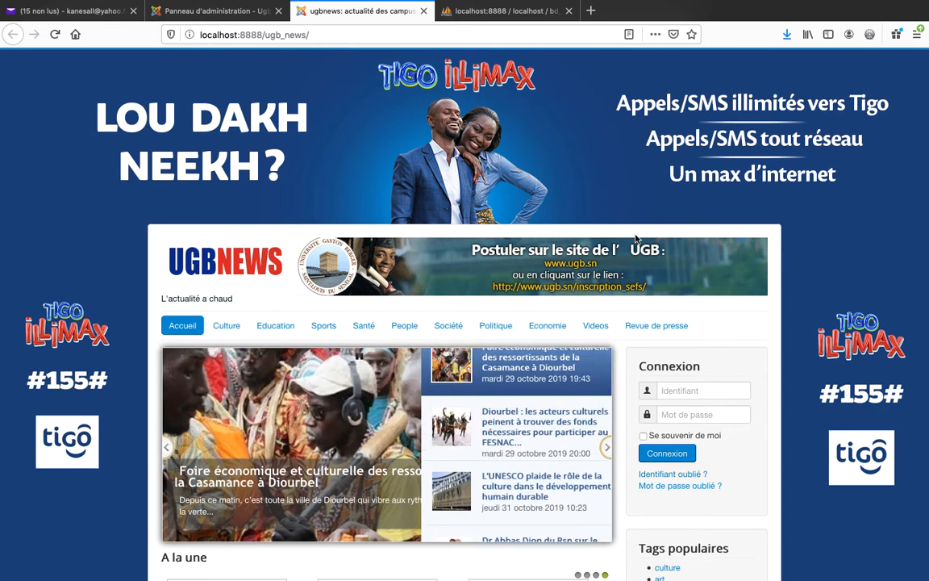
Open ugbinfo.com/cpanel in a new browser tab.
click(591, 10)
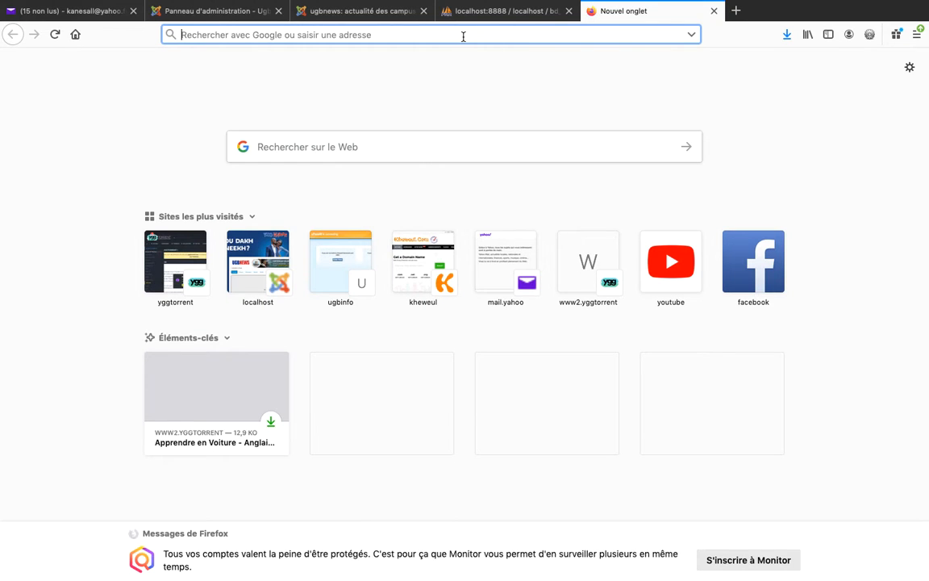
text(ugbin)
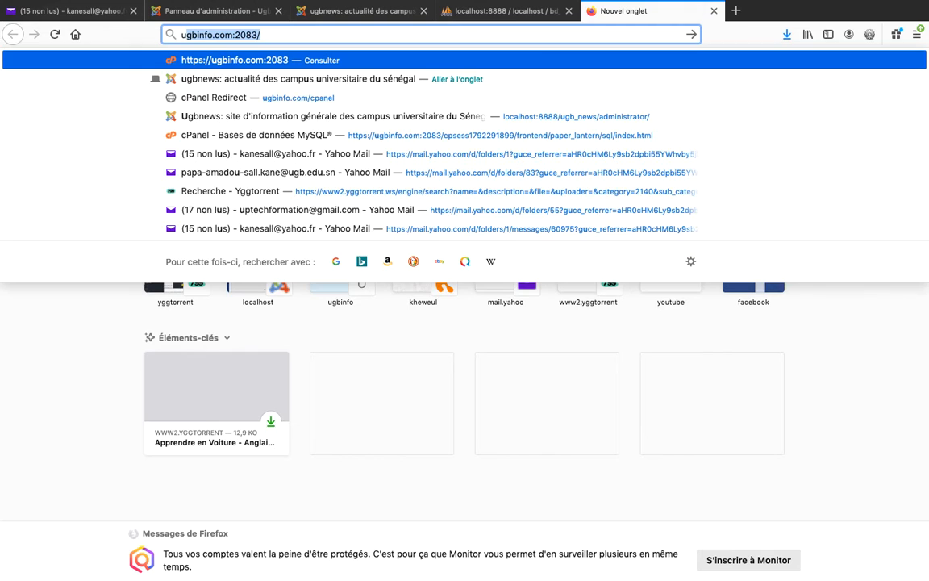
text(fo)
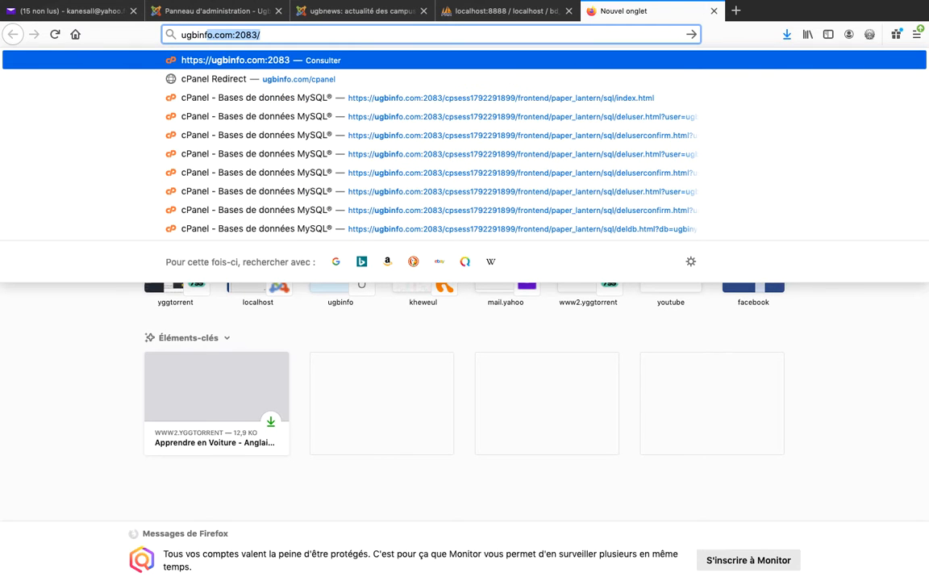
text(.com)
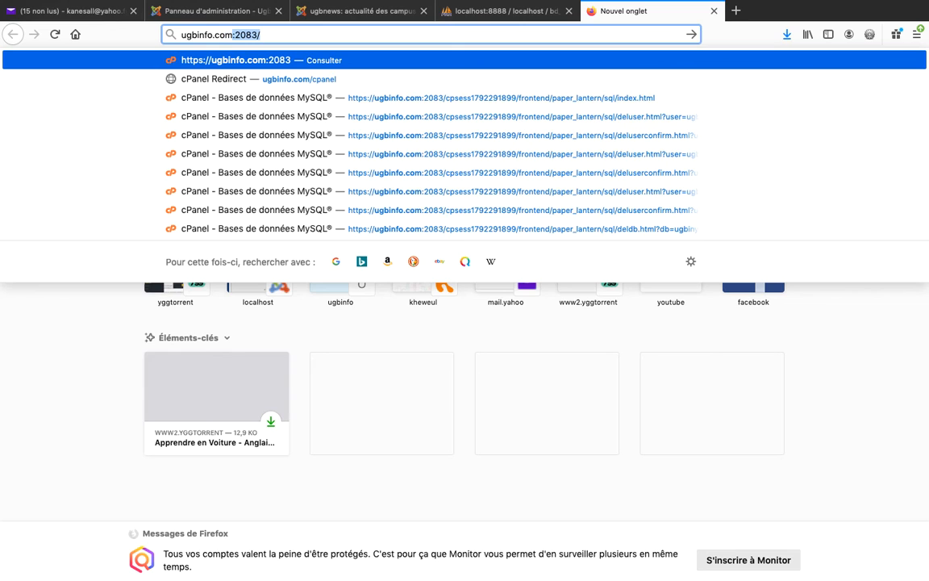
text(/c)
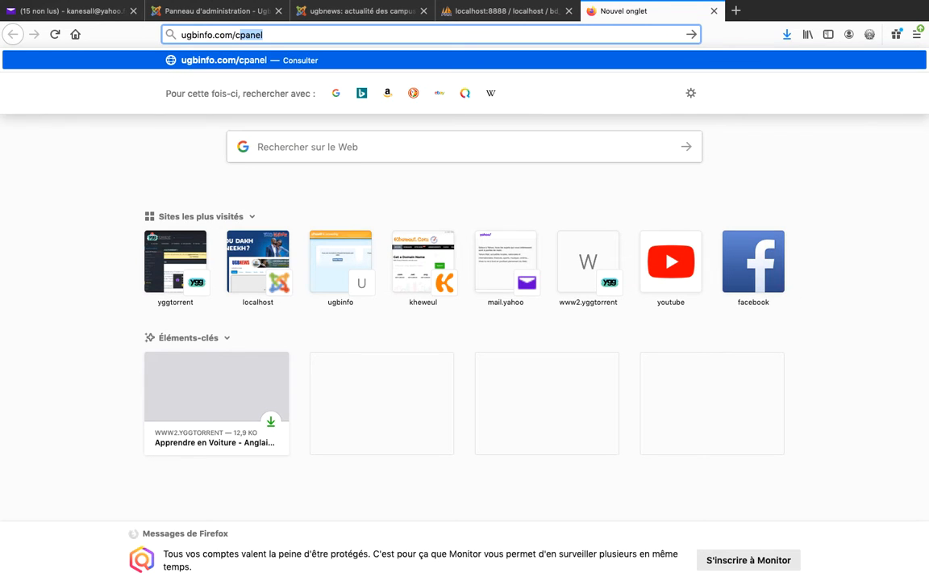
text(panel)
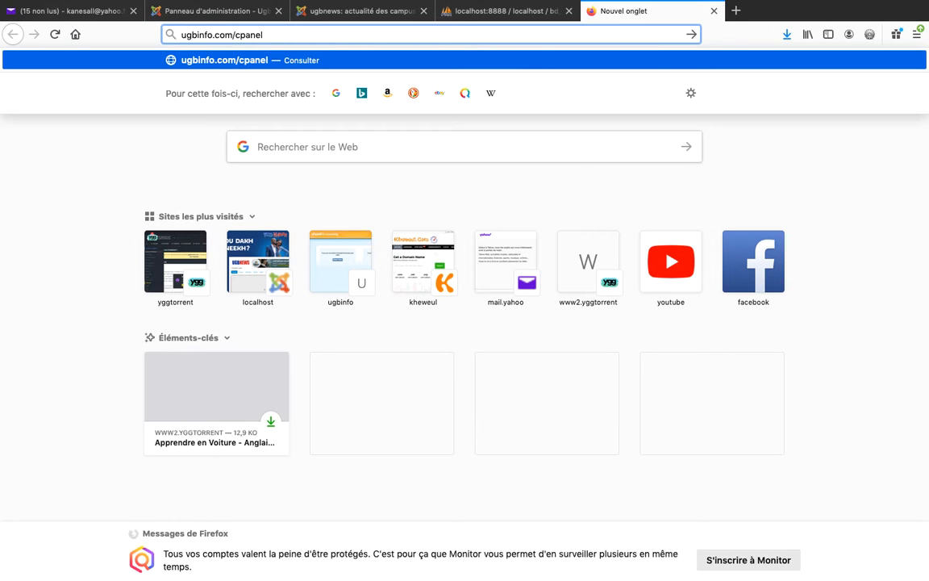
key(Return)
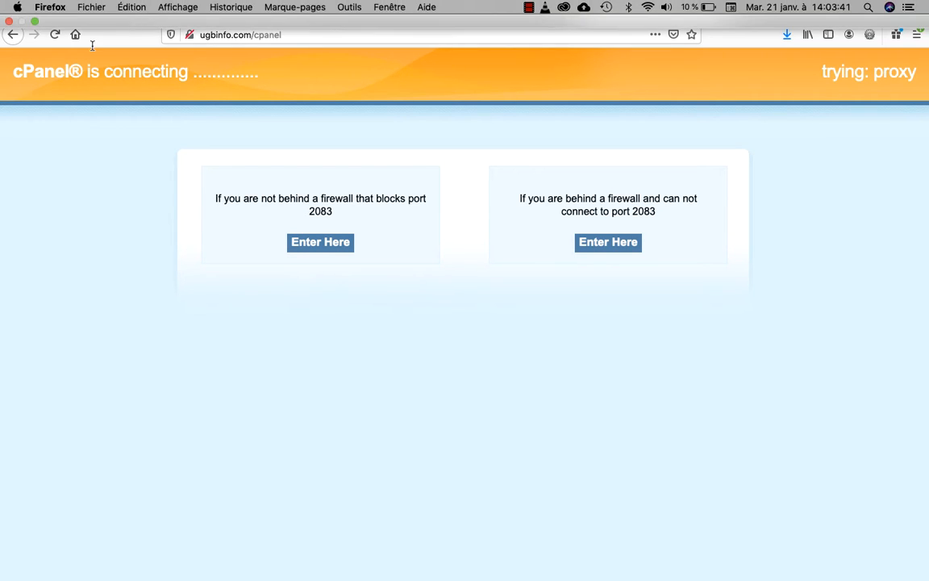
Look up the cPanel access details in the hosting provider's e-mail and enter the account username on the cPanel login page.
click(82, 12)
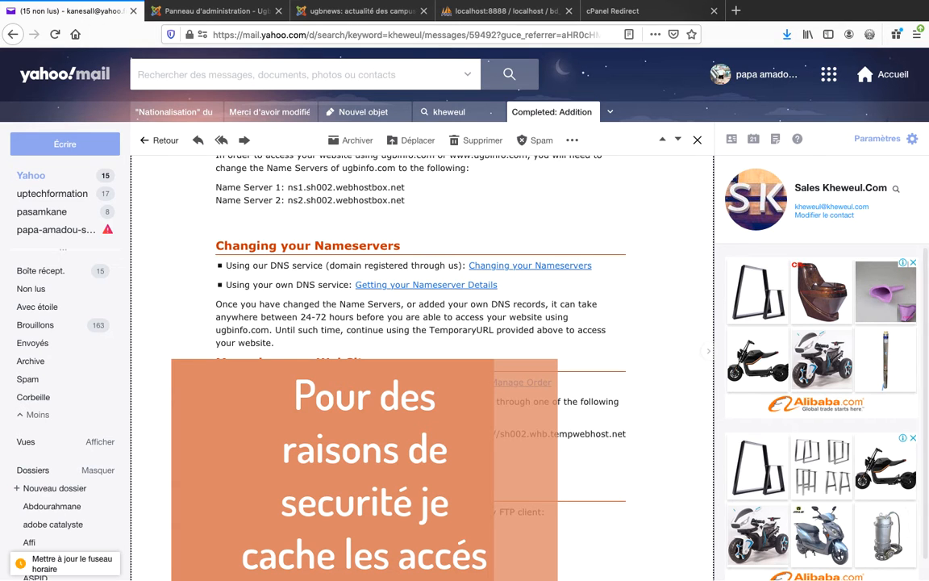
scroll(420, 339, down, 3)
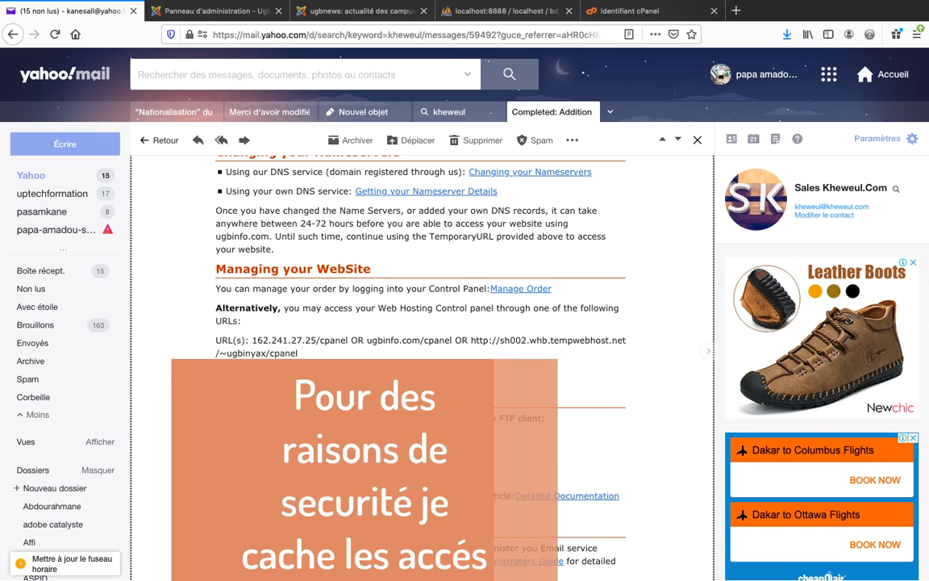
click(638, 22)
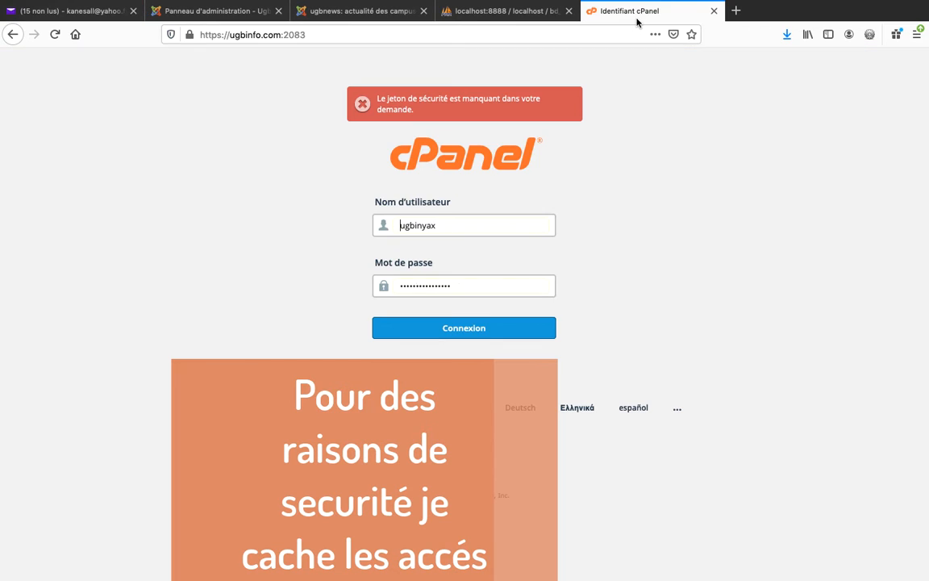
click(450, 223)
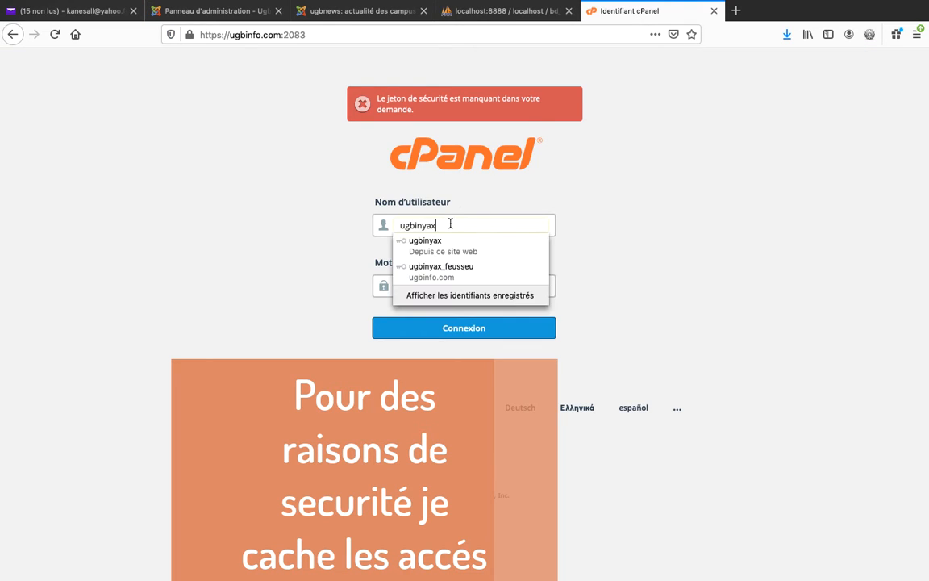
drag(450, 222, 356, 222)
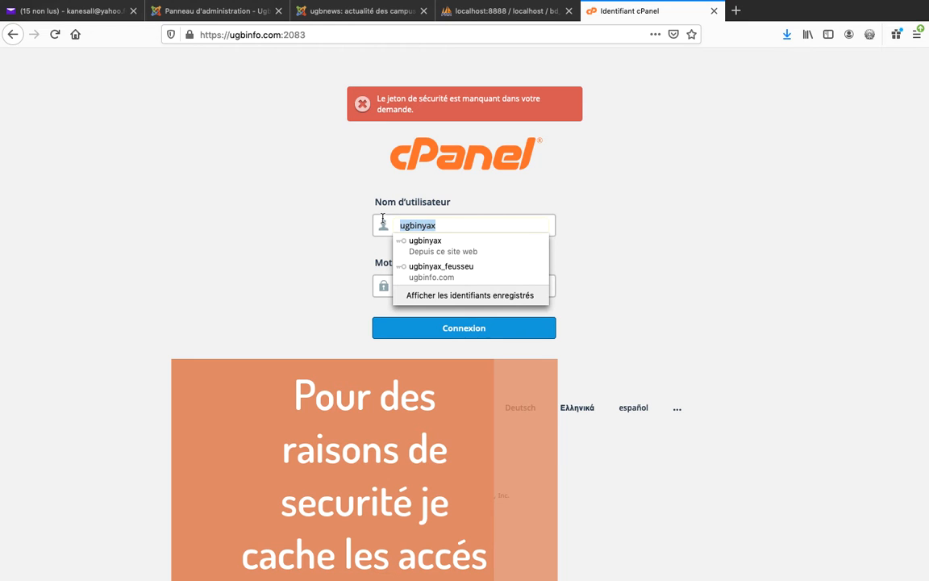
text(ugbinyax)
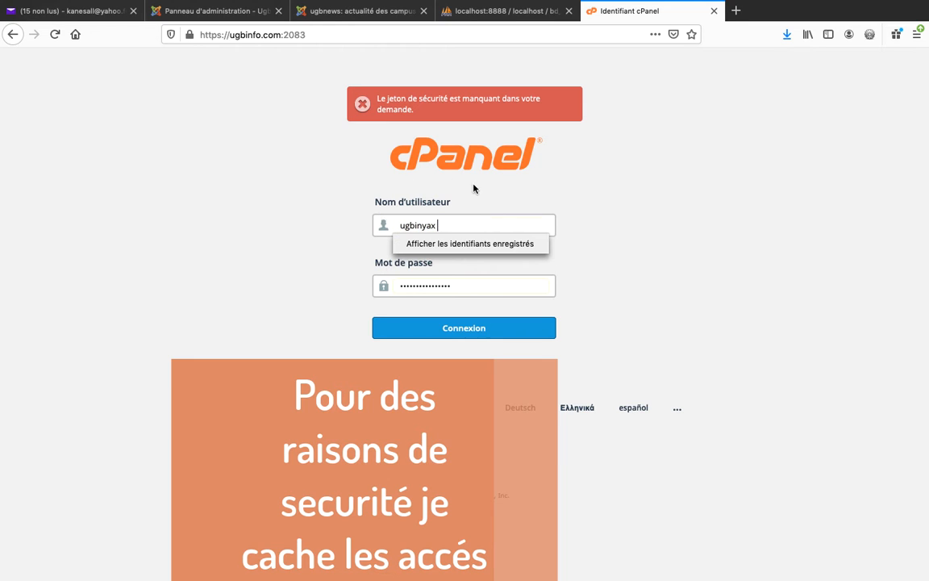
Copy the account password from the hosting e-mail, paste it into the cPanel login form and log in.
click(81, 10)
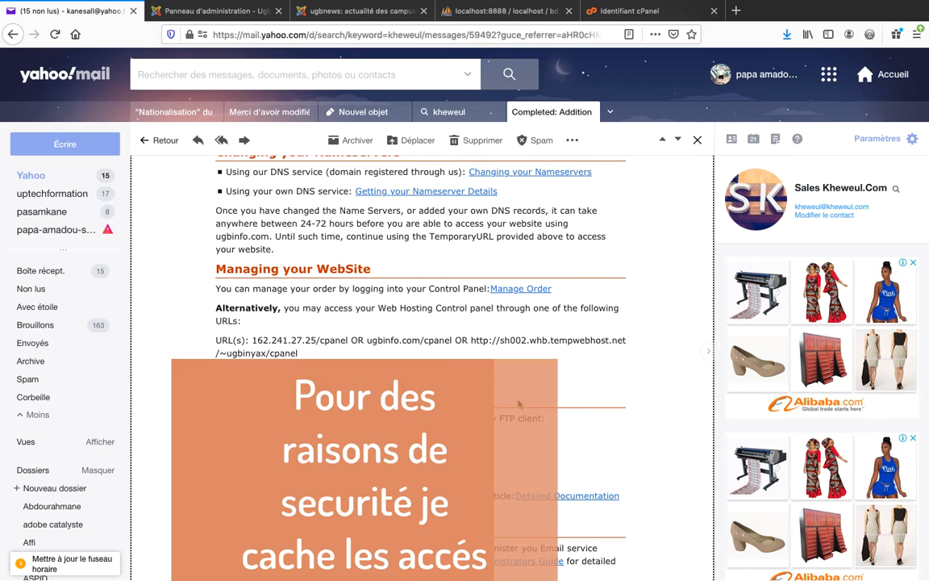
mouse_move(347, 579)
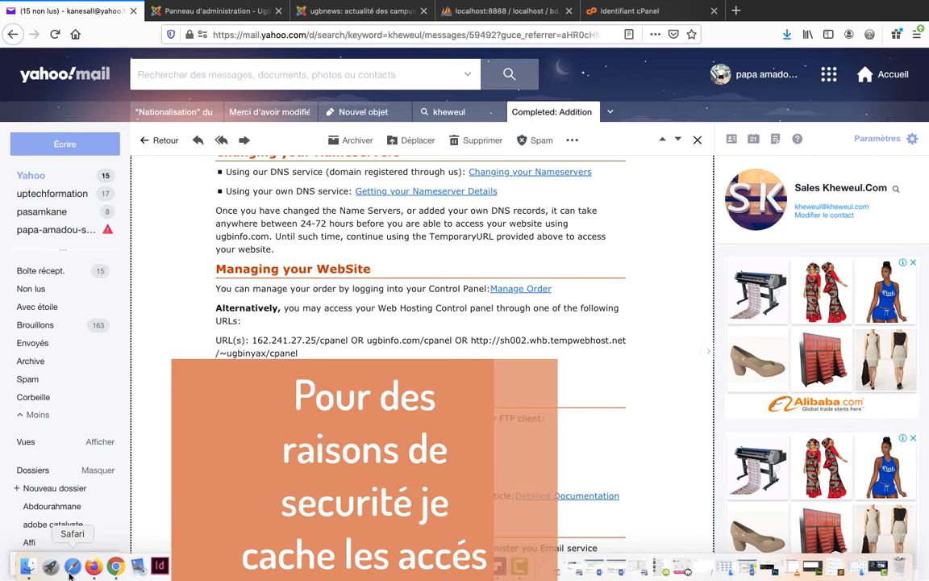
click(637, 10)
drag(457, 286, 371, 275)
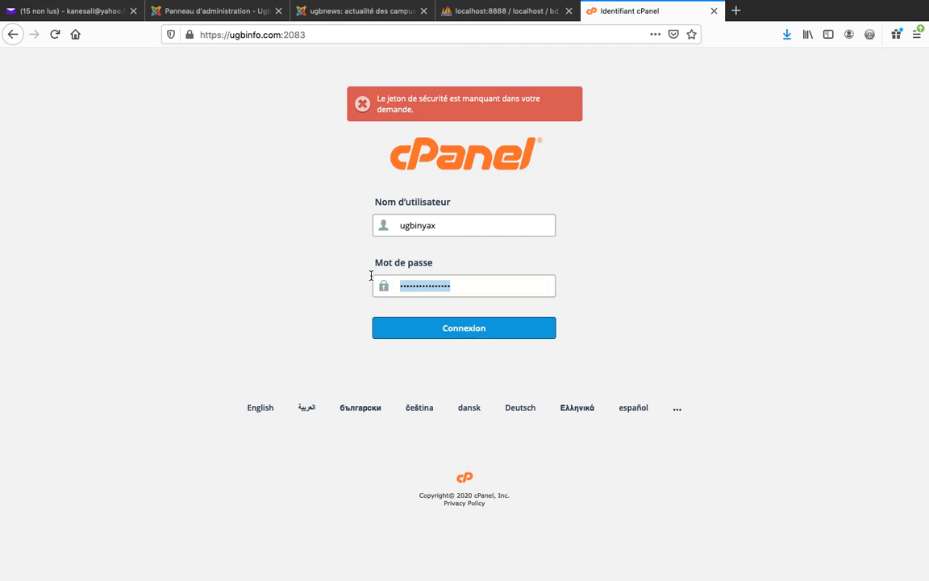
key(super+v)
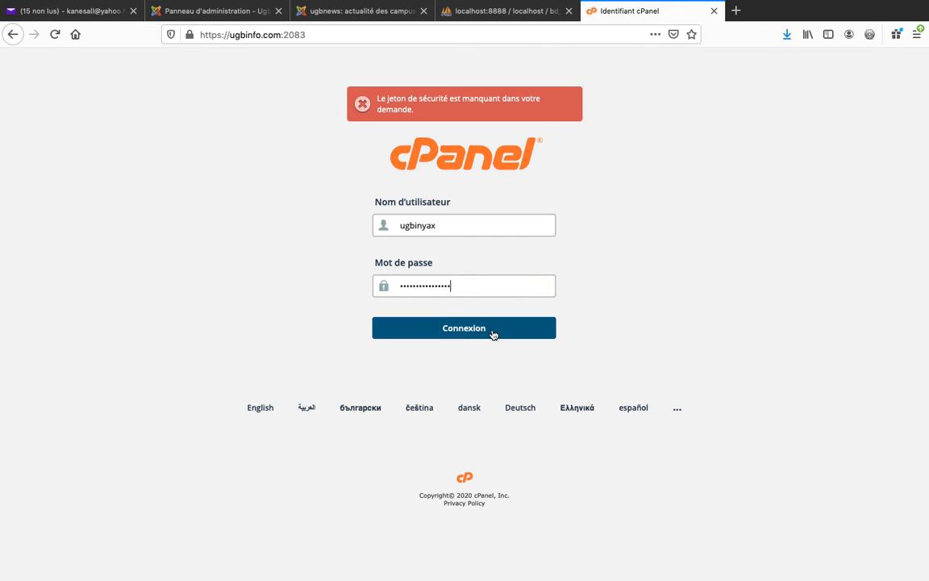
click(465, 338)
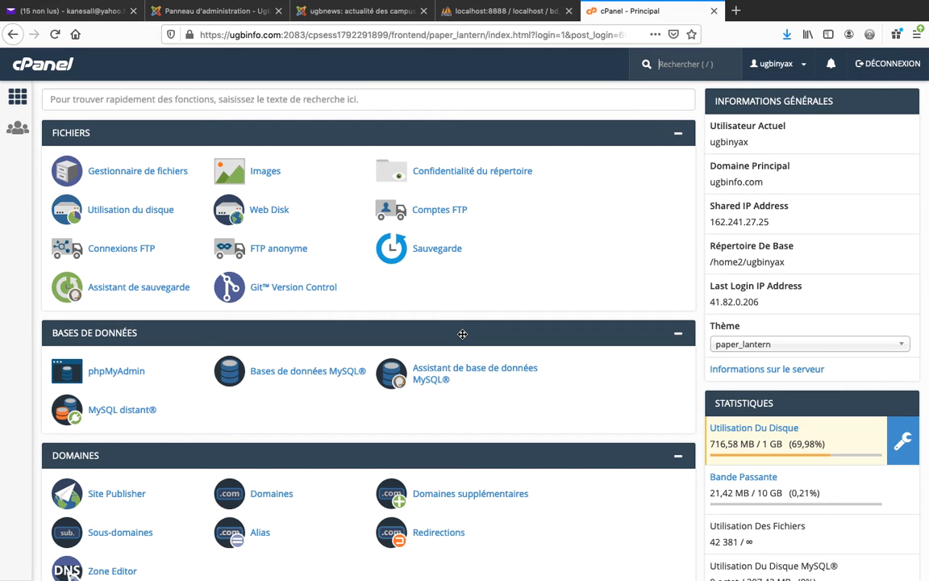
Browse the cPanel home page's tool sections, then open the file manager and go into the www folder.
scroll(506, 446, down, 5)
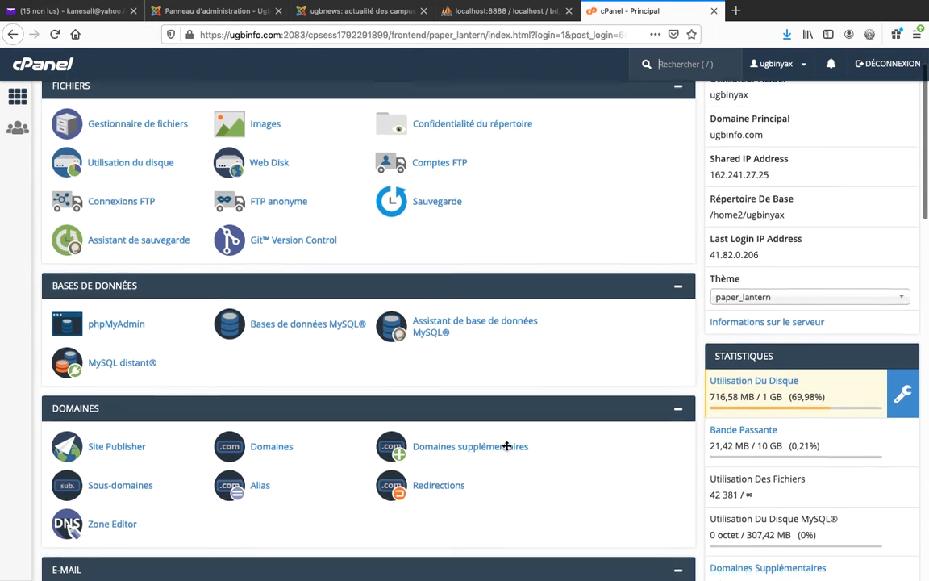
scroll(506, 446, down, 8)
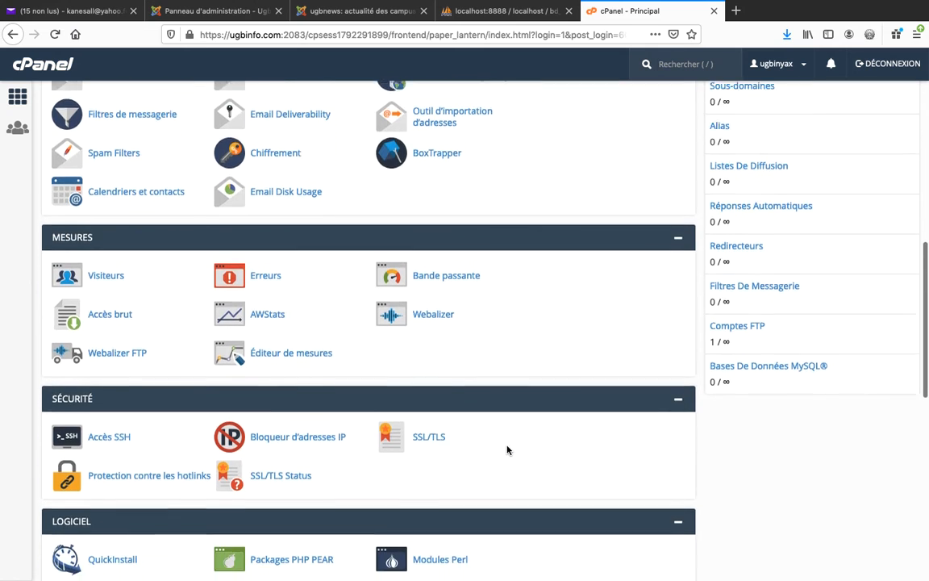
scroll(507, 449, down, 6)
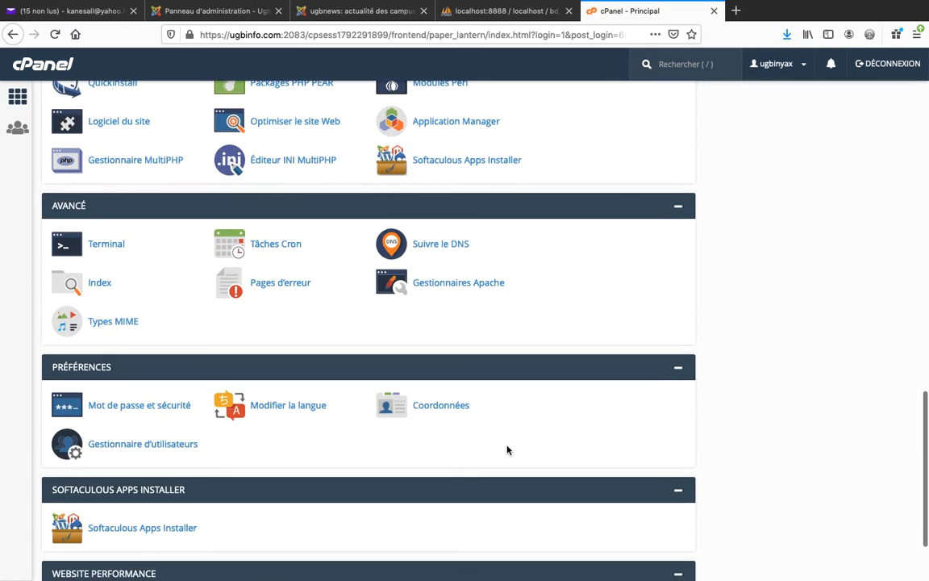
scroll(507, 449, down, 2)
scroll(506, 449, up, 18)
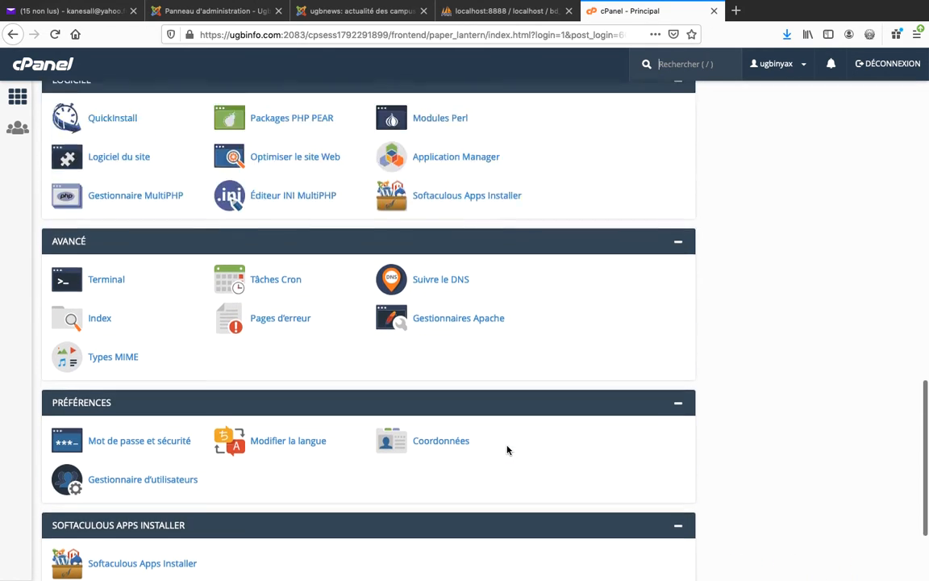
scroll(506, 449, up, 4)
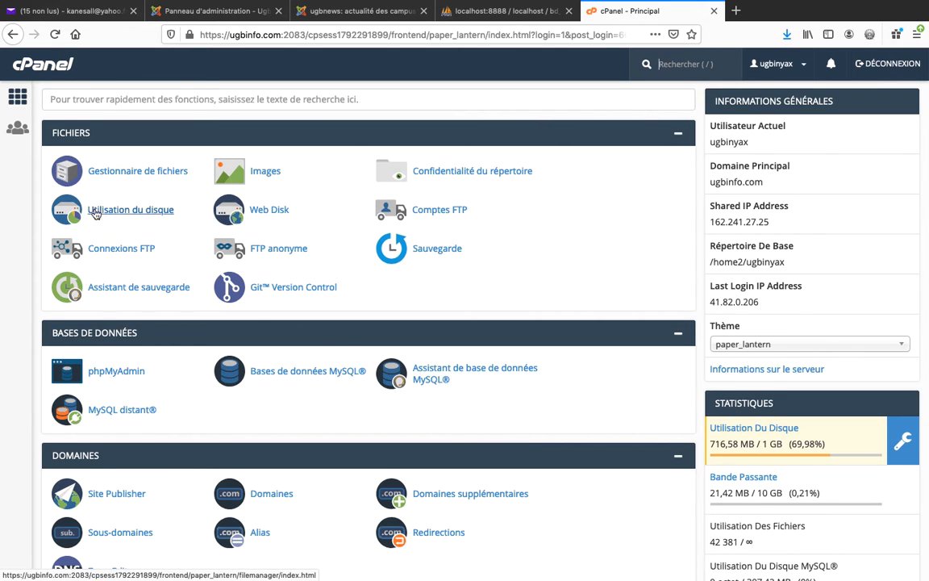
click(127, 180)
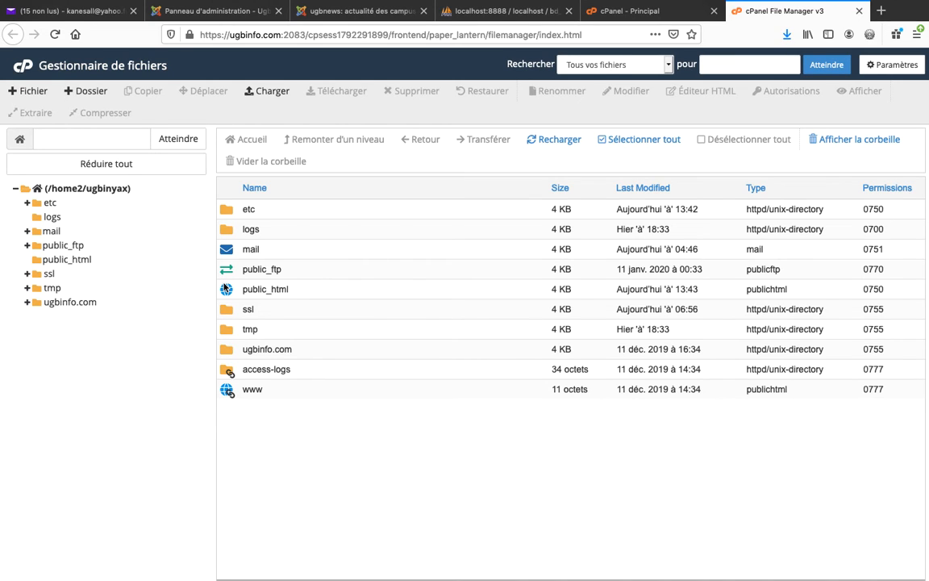
double_click(226, 393)
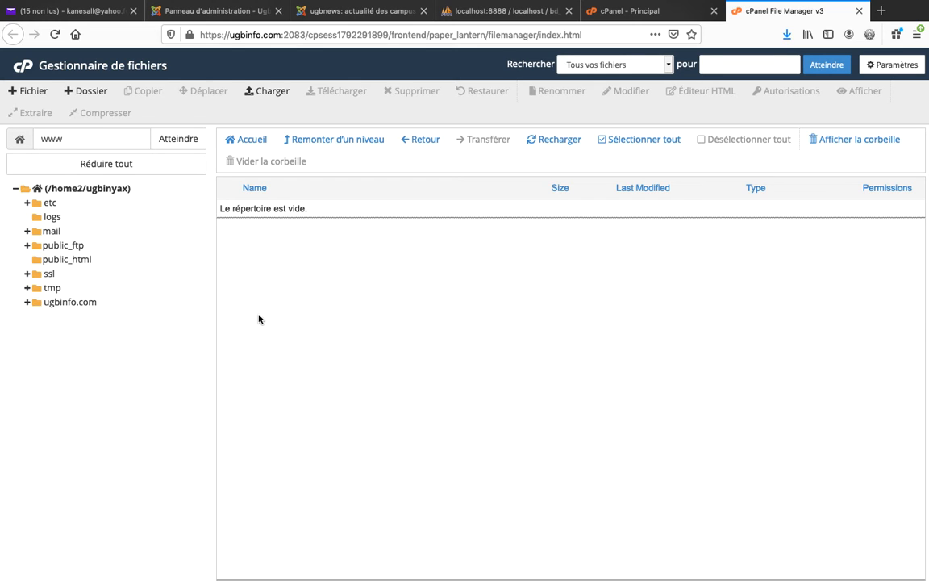
Upload ugb_news.zip from the desktop's "site ugbnews" folder to public_html and return to that directory.
click(273, 92)
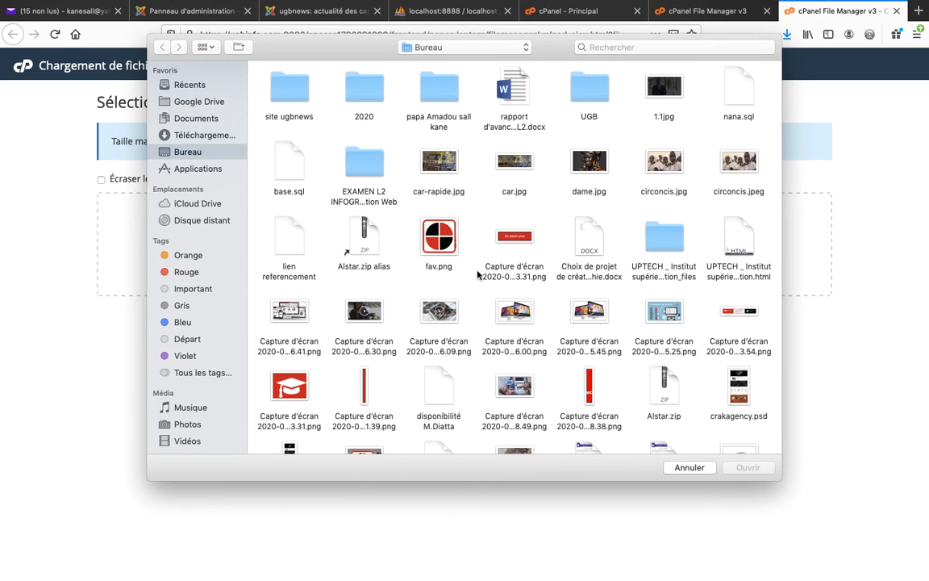
double_click(295, 93)
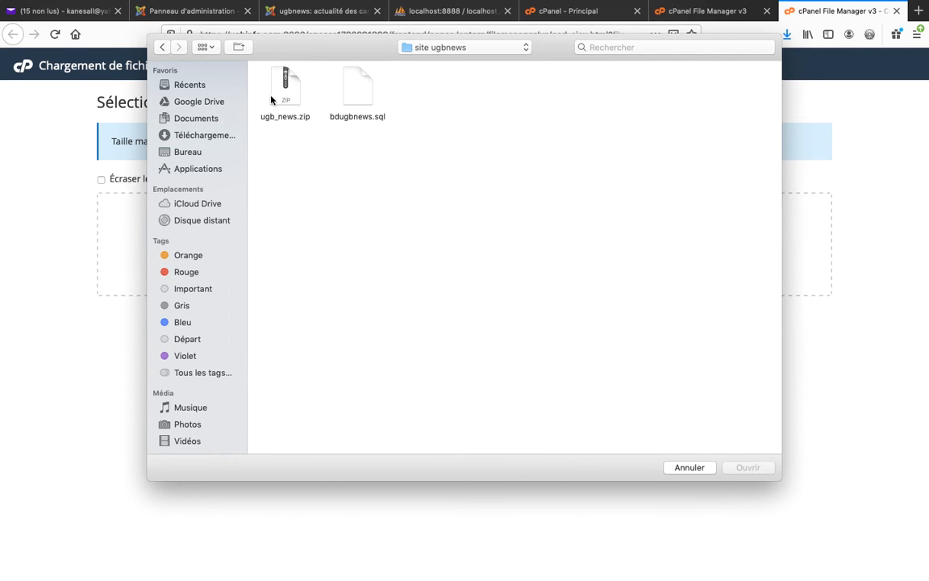
click(275, 96)
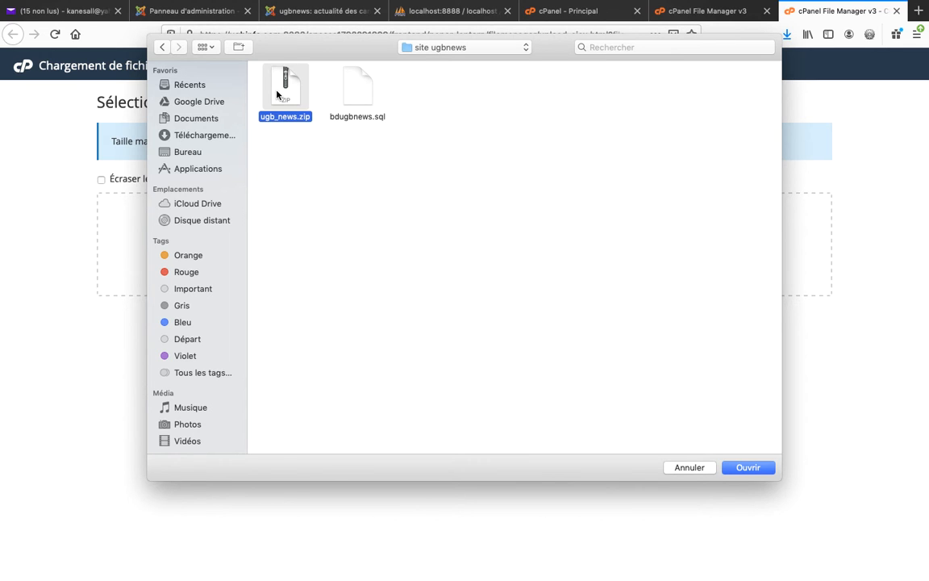
click(763, 469)
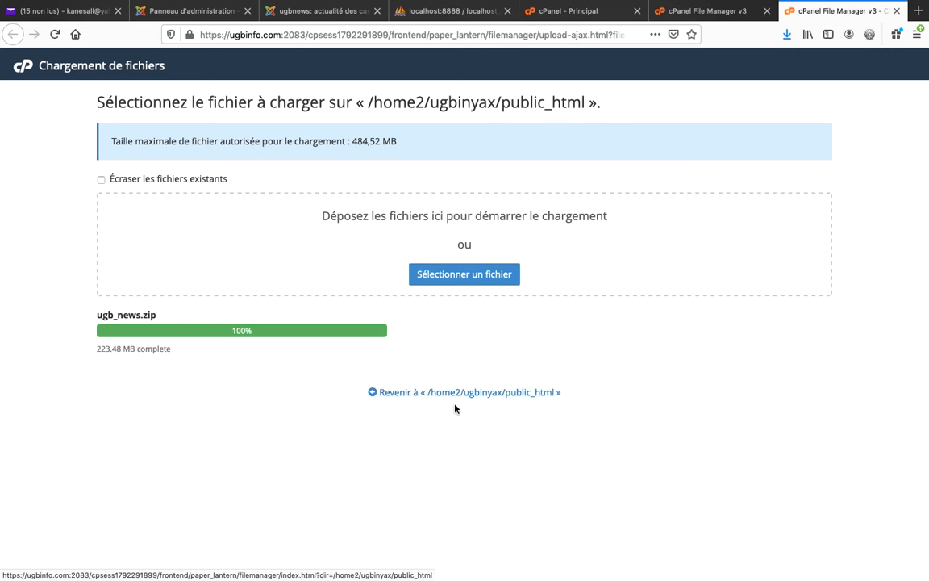
click(516, 401)
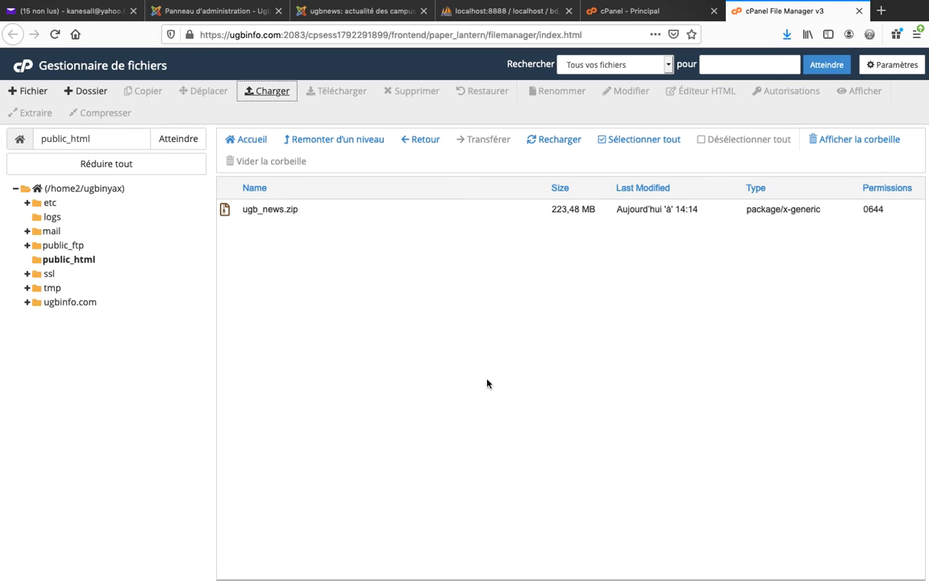
Extract ugb_news.zip into /public_html and dismiss the extraction results.
click(225, 211)
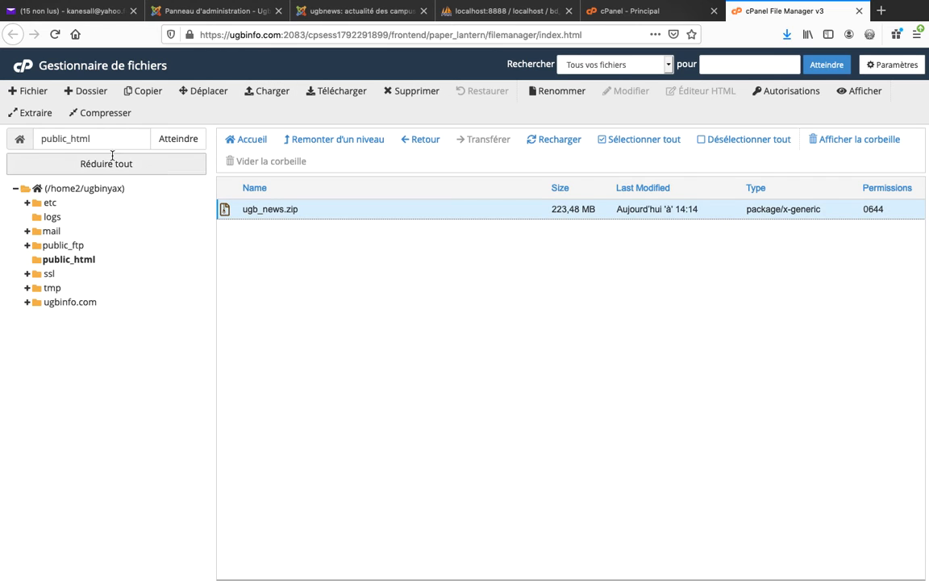
click(37, 114)
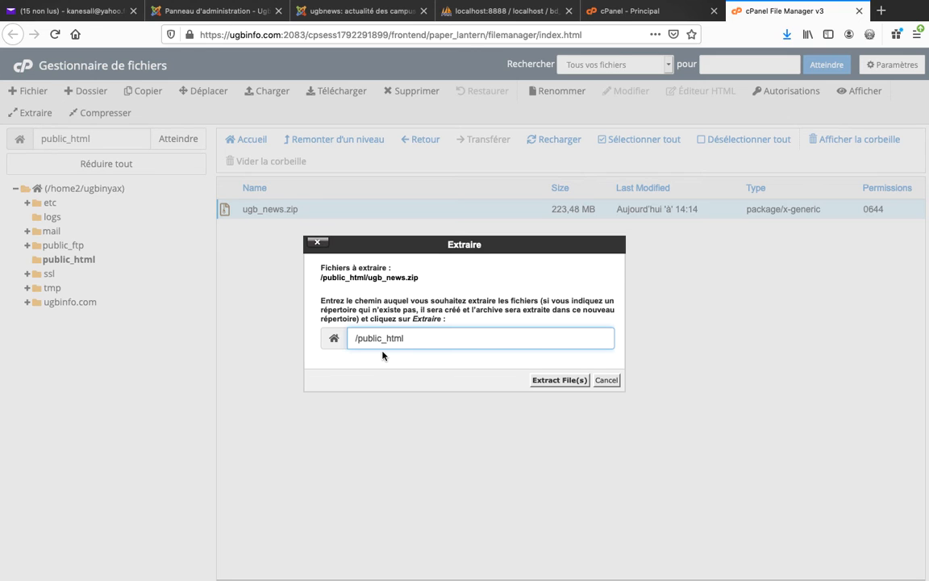
click(554, 381)
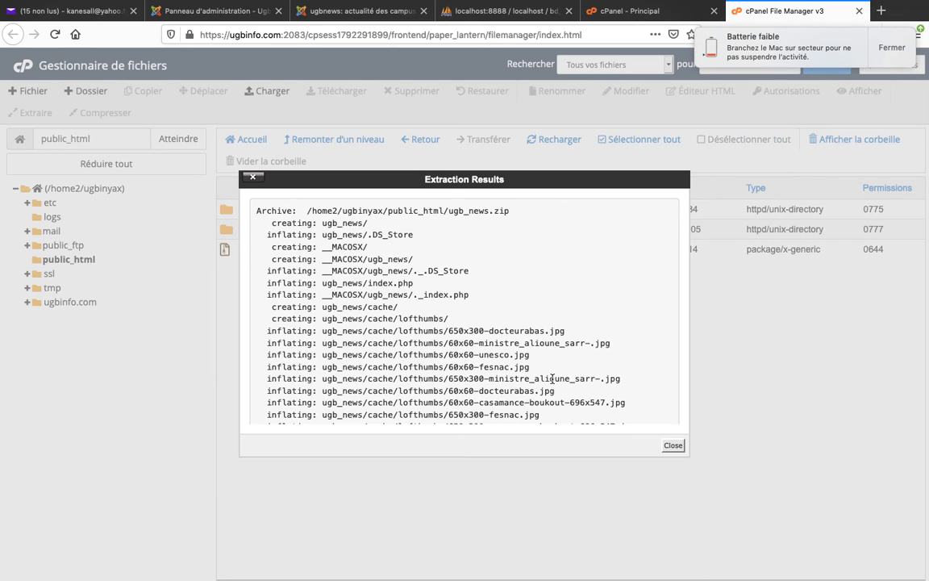
click(673, 446)
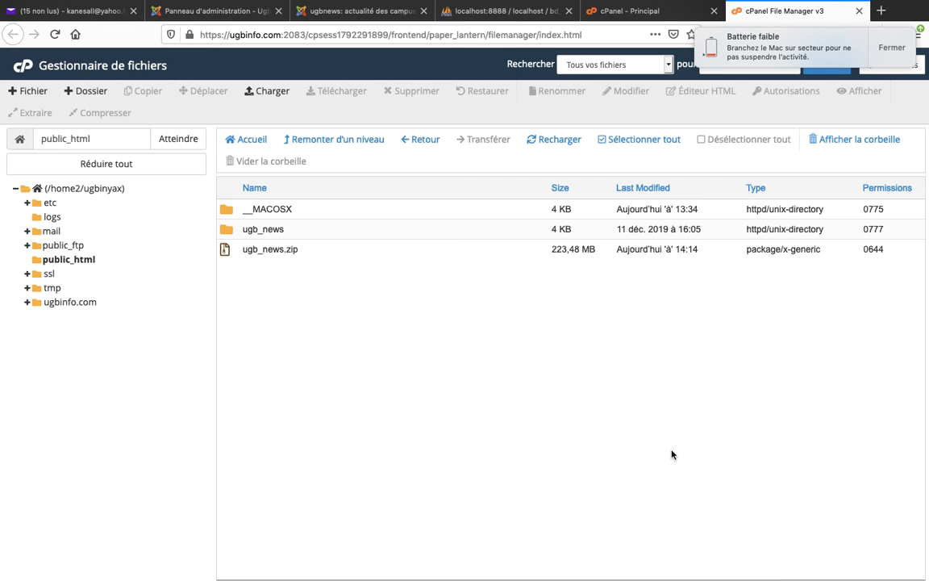
Examine the extracted site files inside the ugb_news folder, then return to public_html.
double_click(225, 232)
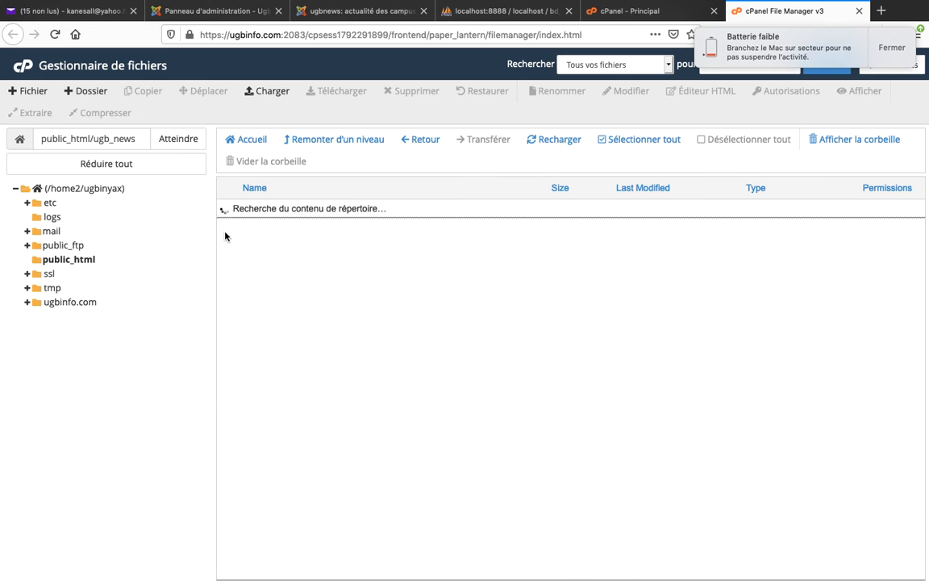
scroll(277, 425, down, 3)
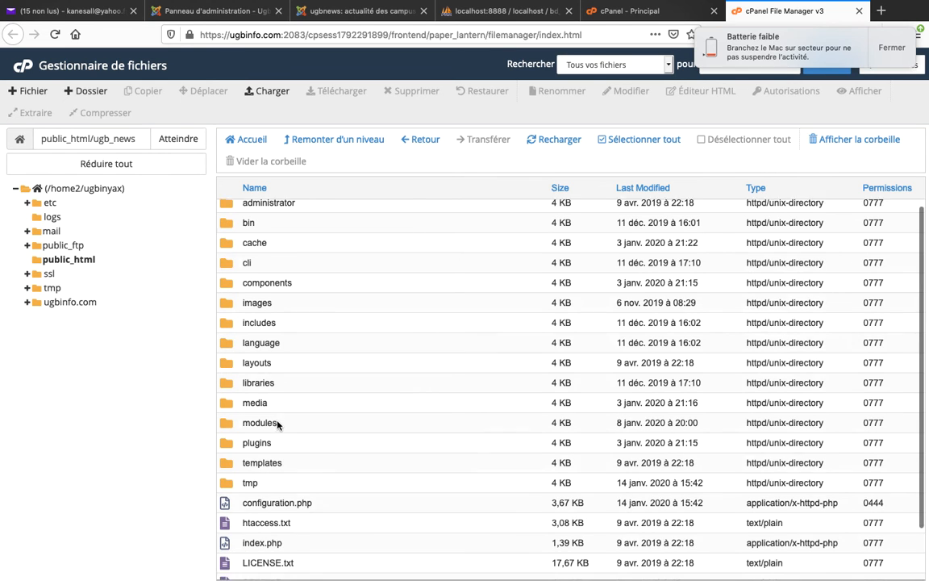
scroll(278, 425, up, 3)
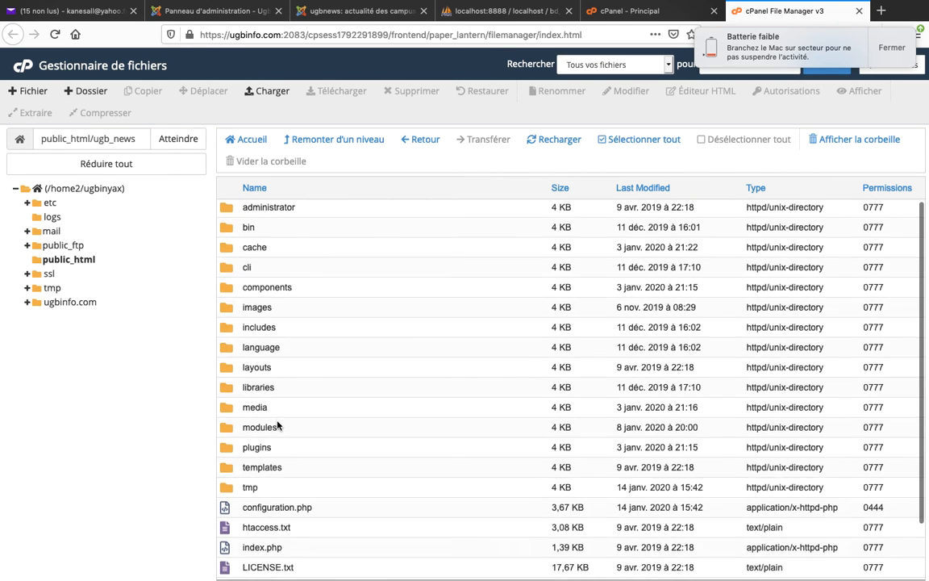
scroll(277, 425, down, 3)
scroll(278, 425, up, 3)
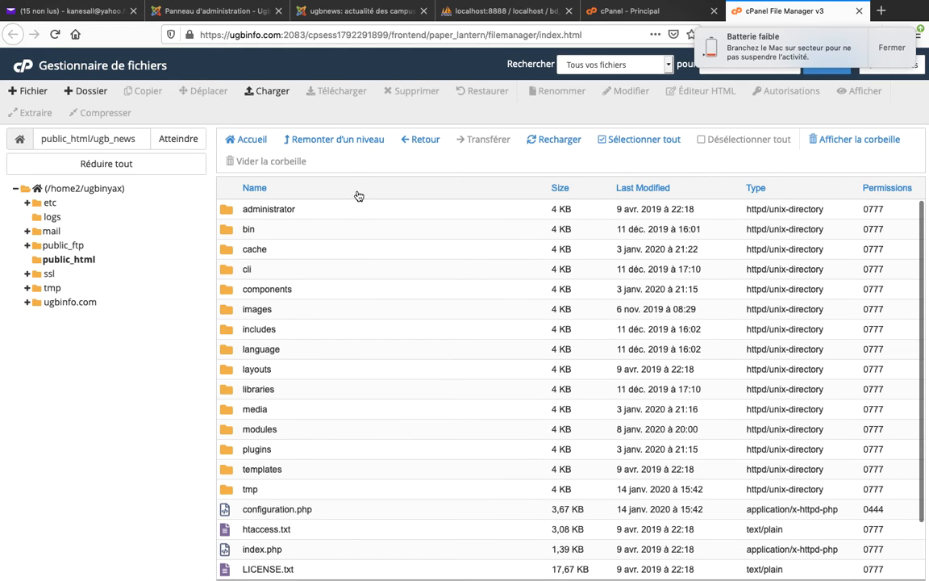
click(331, 140)
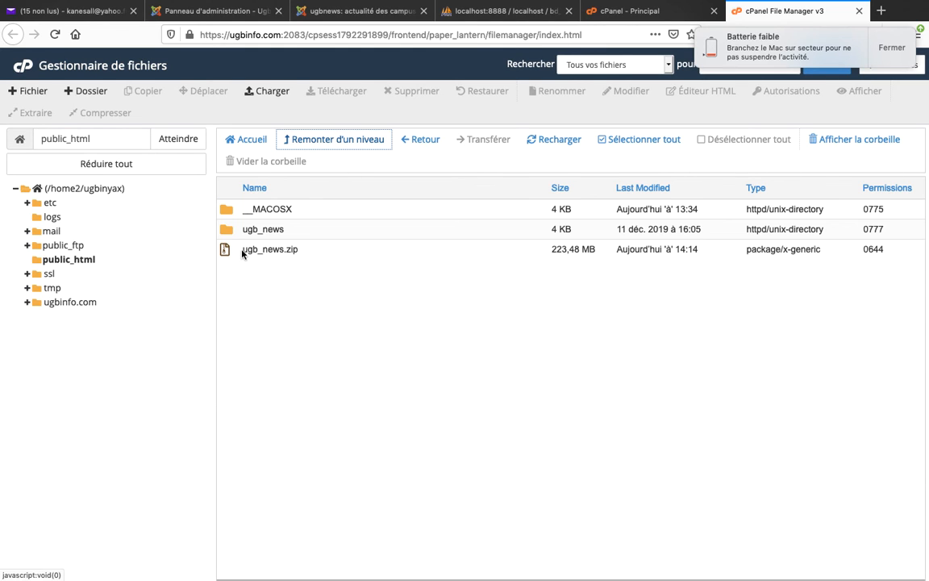
Delete the __MACOSX folder from public_html by moving it to the trash.
click(225, 211)
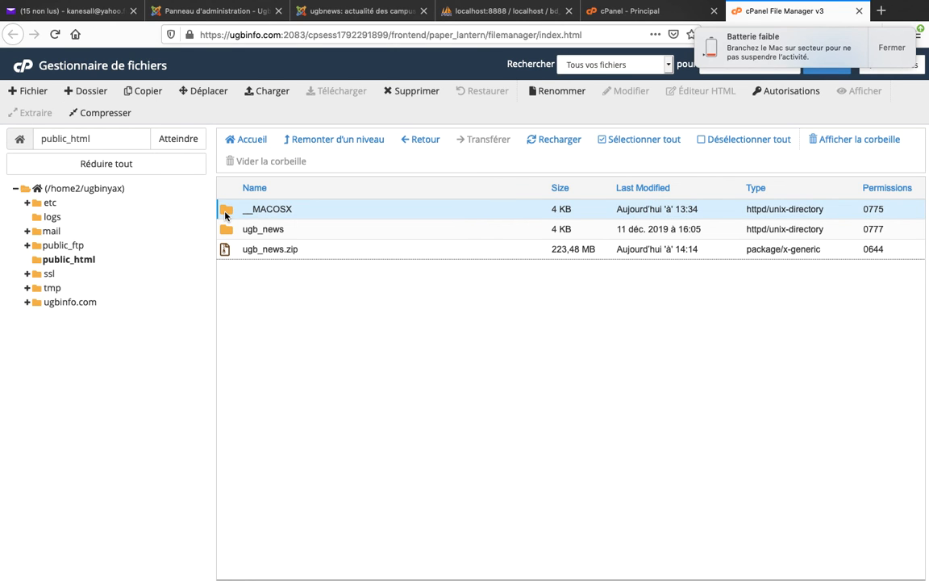
click(410, 94)
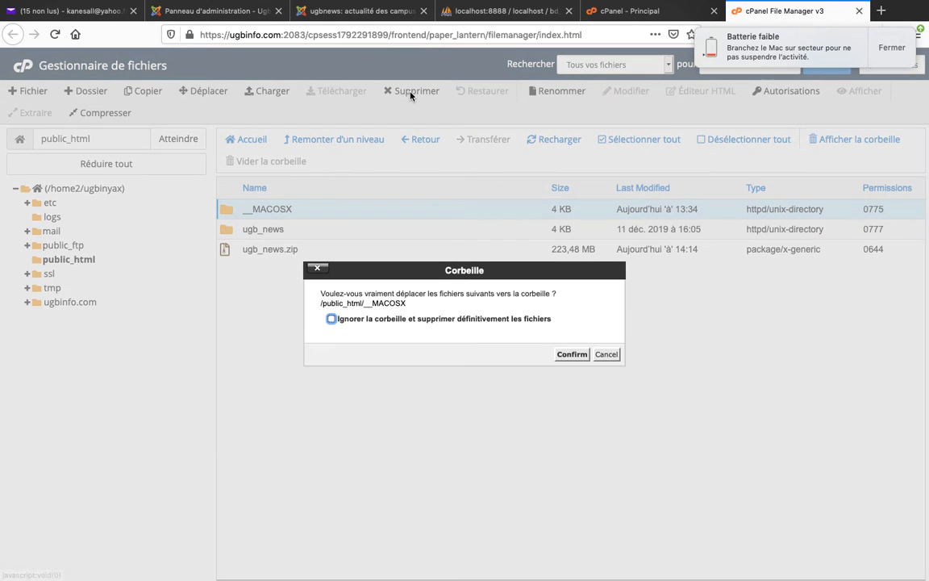
click(568, 354)
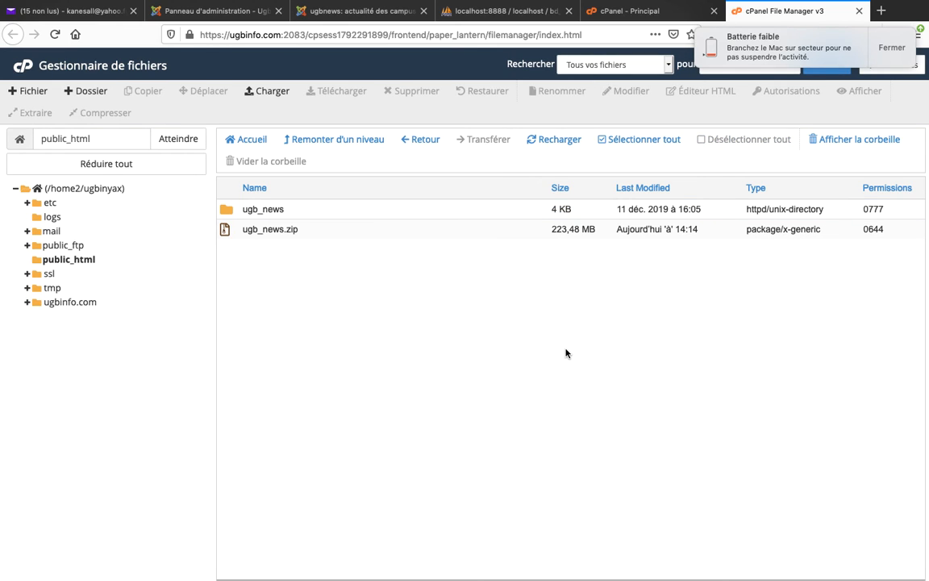
Move all files and folders inside ugb_news to /public_html.
click(228, 233)
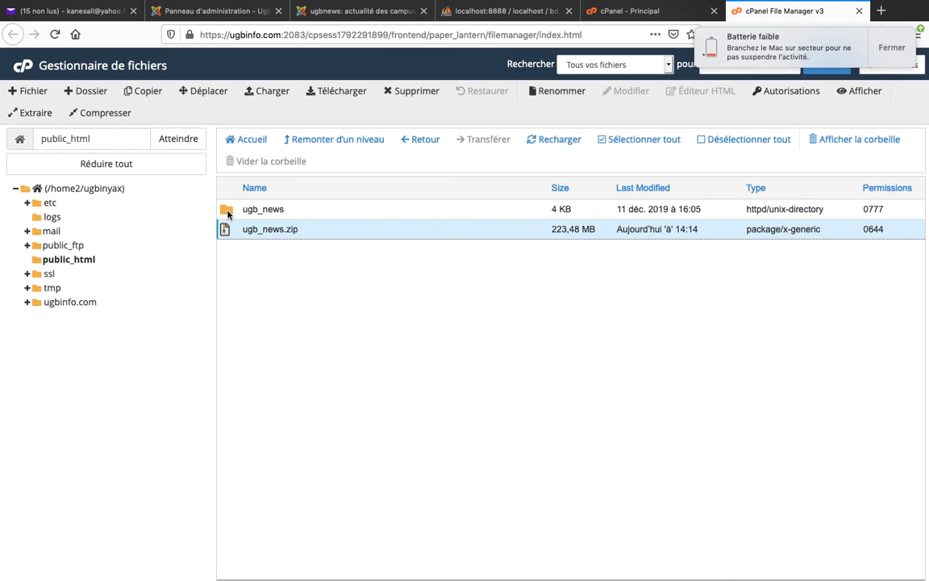
double_click(227, 211)
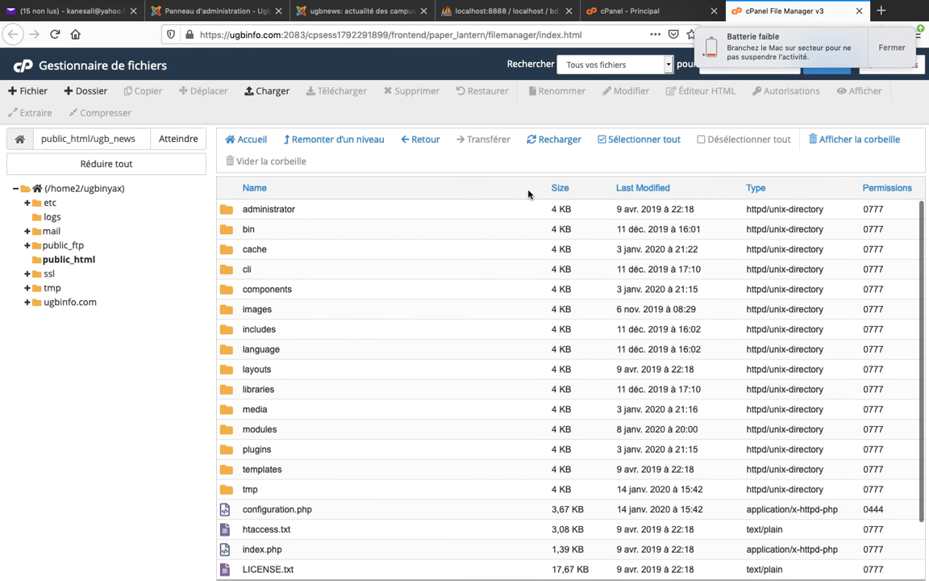
click(621, 141)
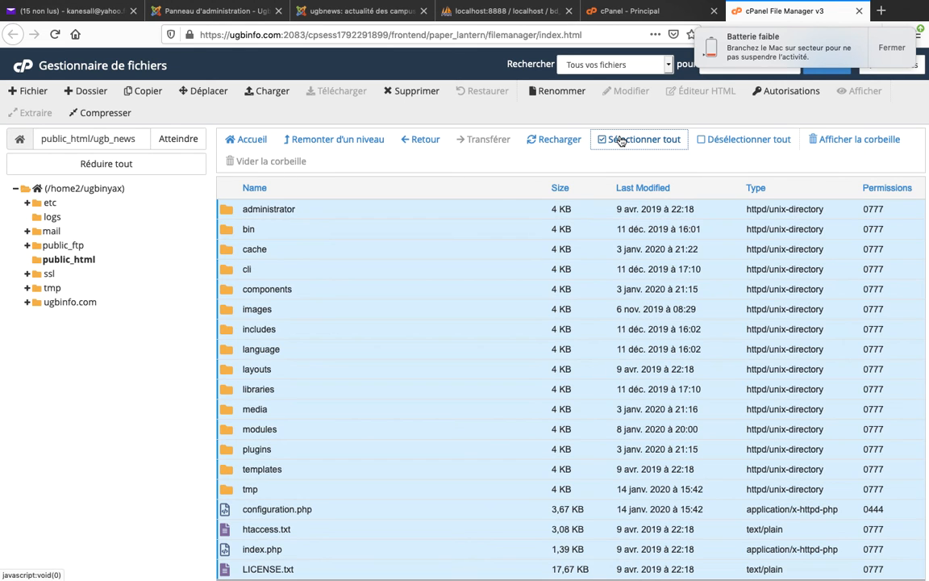
click(205, 95)
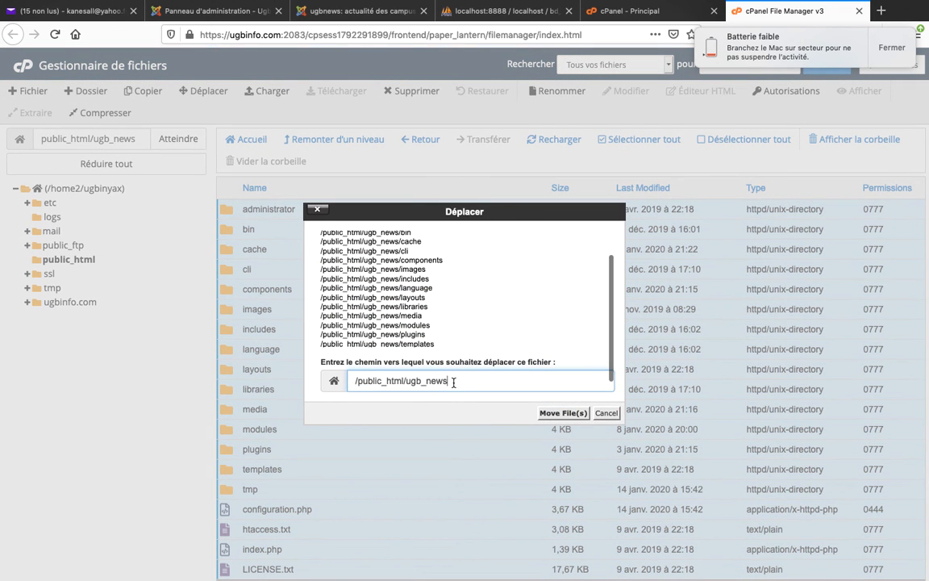
drag(449, 381, 402, 381)
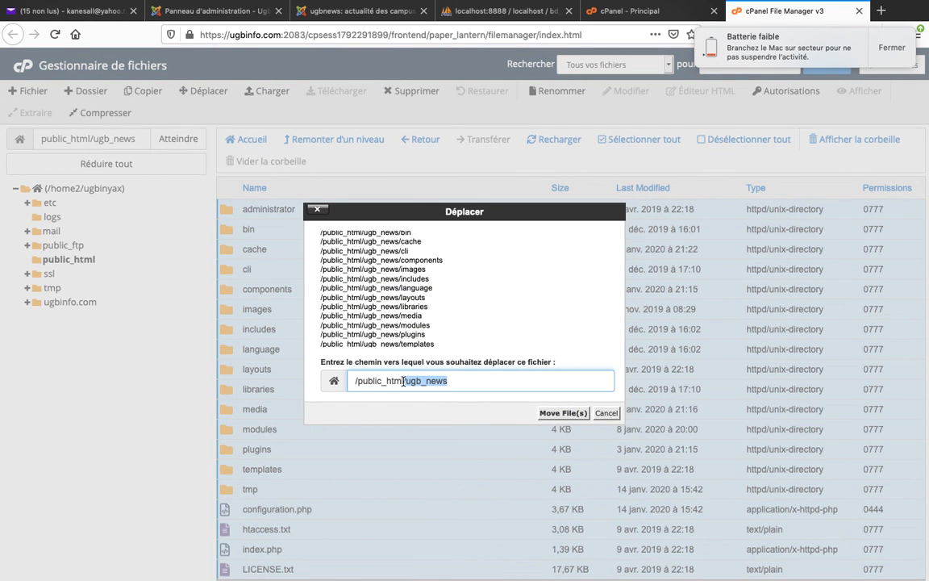
key(BackSpace)
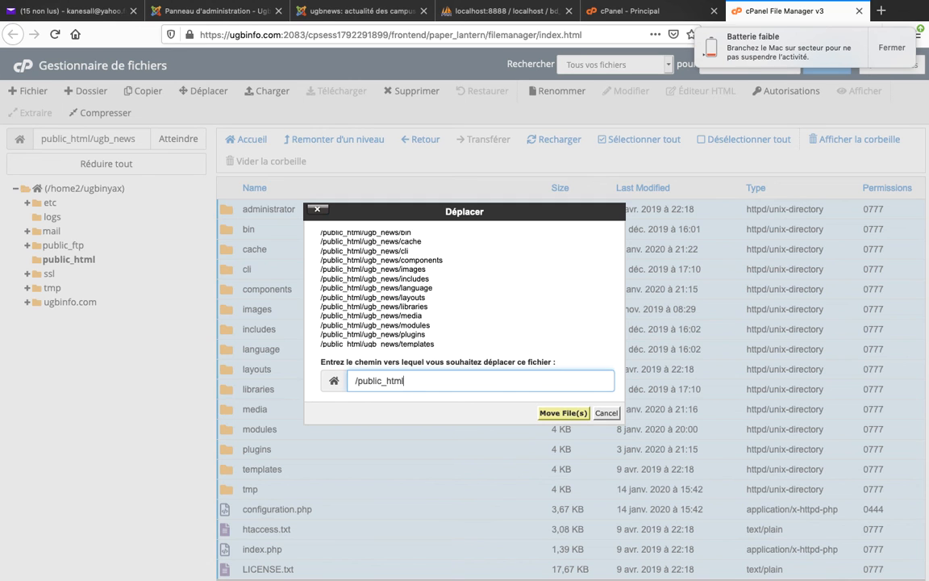
click(570, 413)
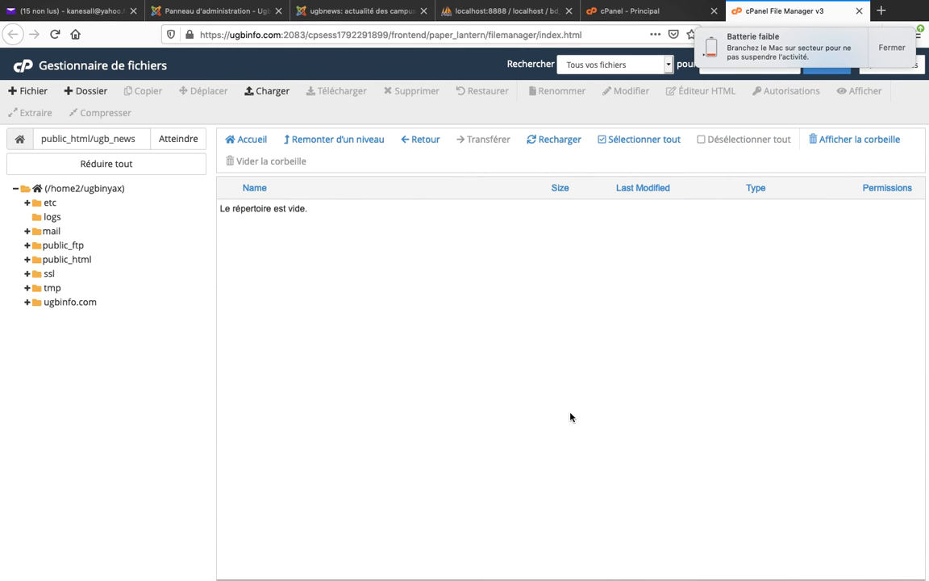
Return to public_html and move the emptied ugb_news folder to the trash.
click(320, 144)
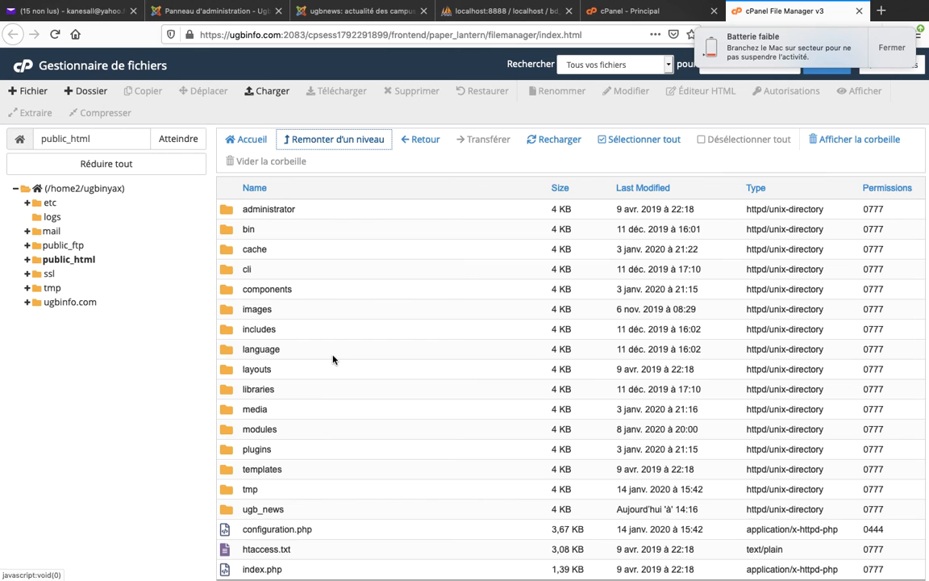
scroll(334, 359, down, 2)
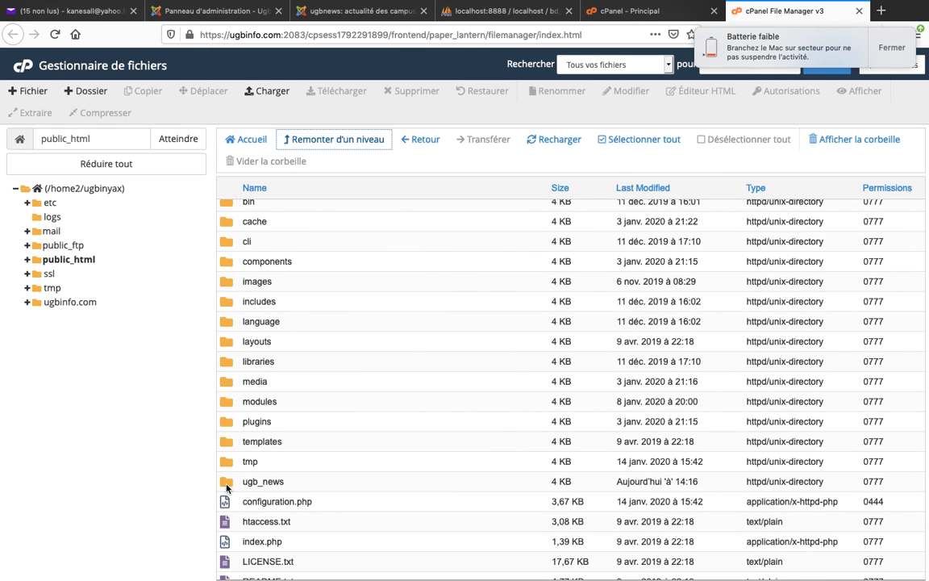
click(227, 486)
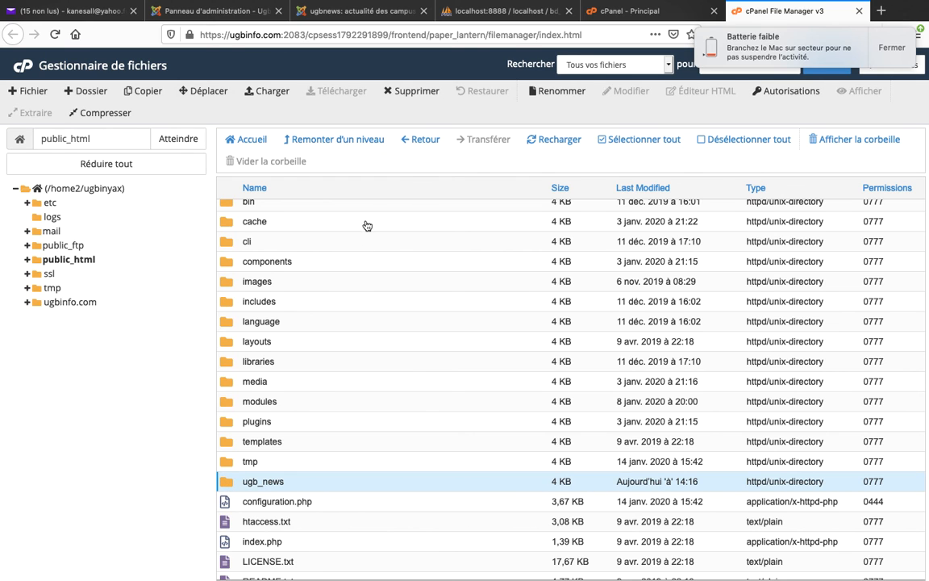
click(416, 92)
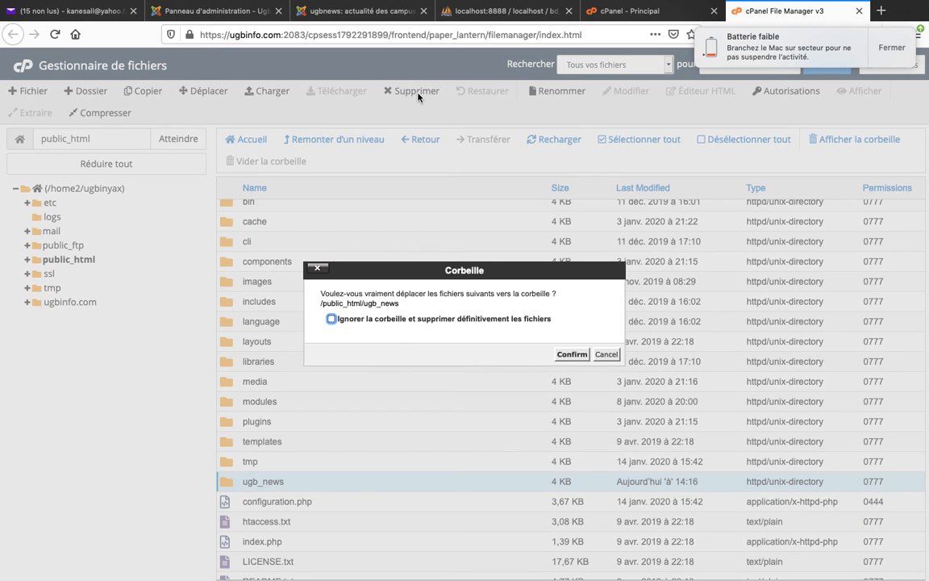
click(572, 354)
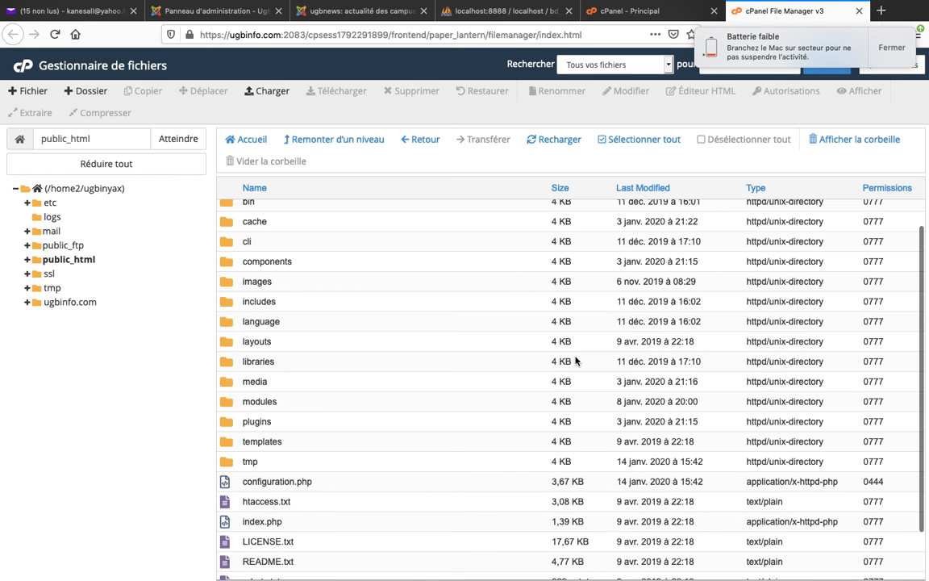